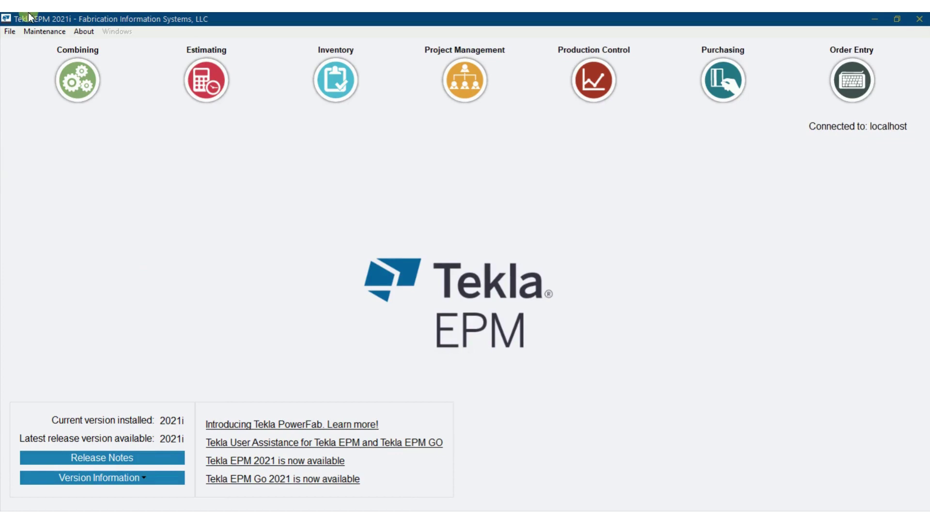
Open File > Administration to show the Tekla EPM Users list.
click(9, 31)
click(34, 77)
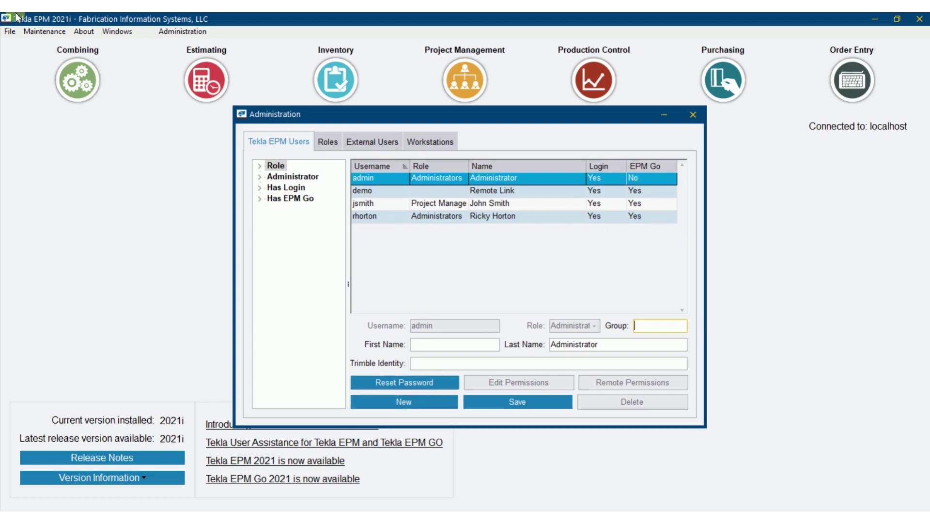
Start a new user entry with username 'srv' and leave the role empty.
click(10, 31)
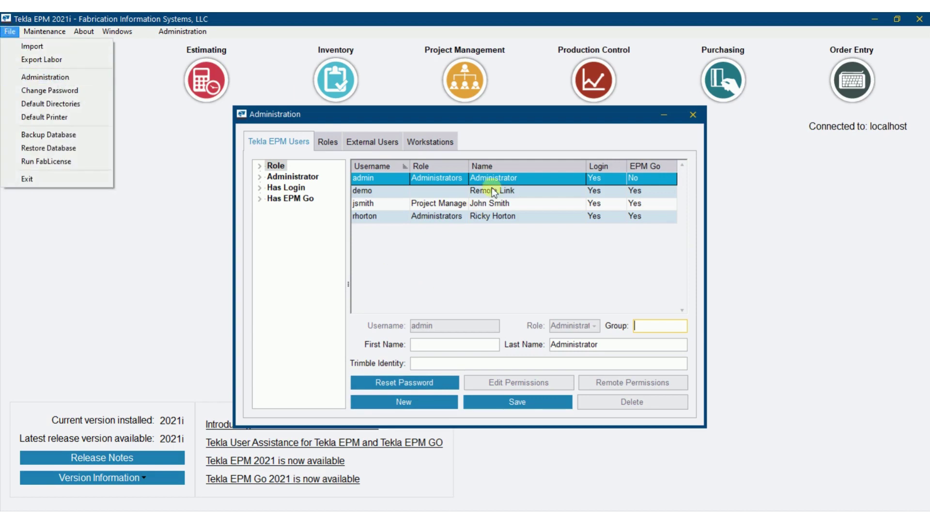
click(536, 138)
click(409, 401)
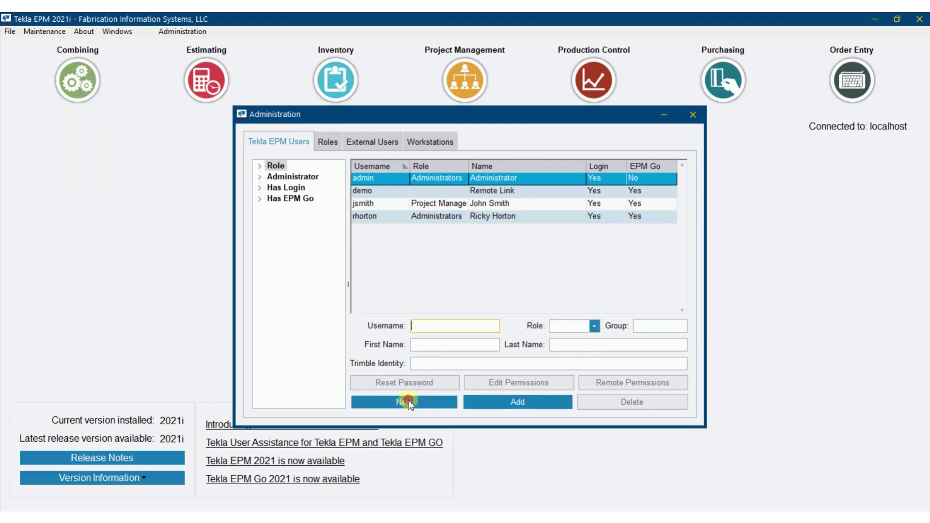
text(sr)
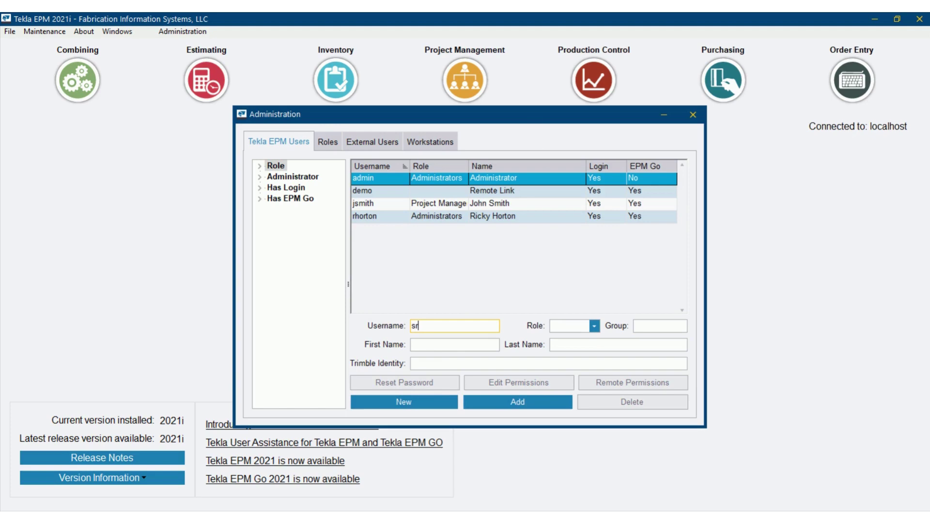
text(v)
click(552, 326)
click(660, 326)
Fill in the user's first and last name and add the user to the list.
click(455, 345)
text(Stevie)
click(619, 344)
text(Ray Vaughan)
click(411, 363)
click(508, 406)
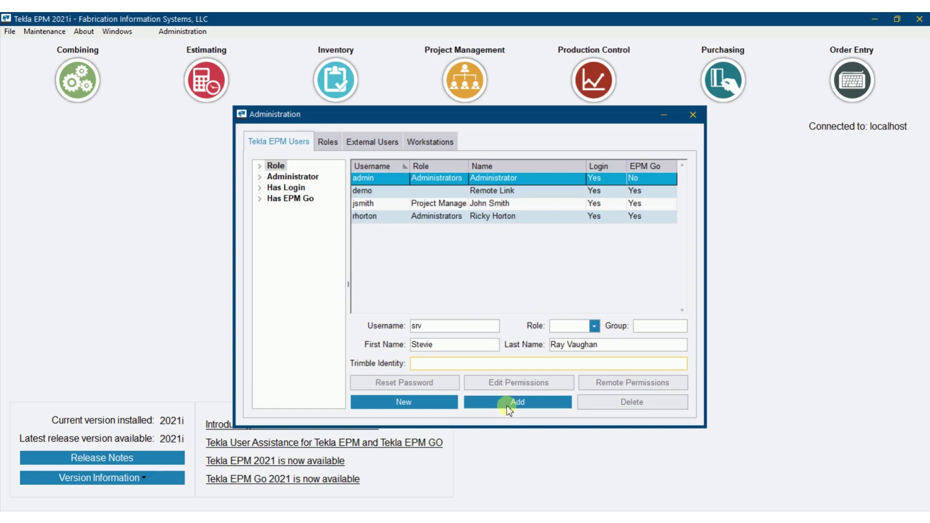
click(511, 403)
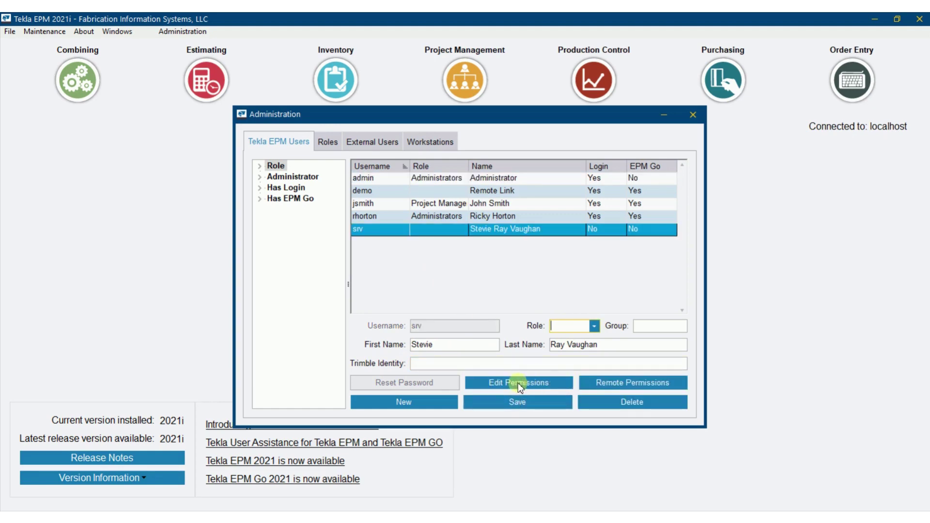
Enable Allow Tekla EPM Login in the user's permissions and save them.
click(519, 383)
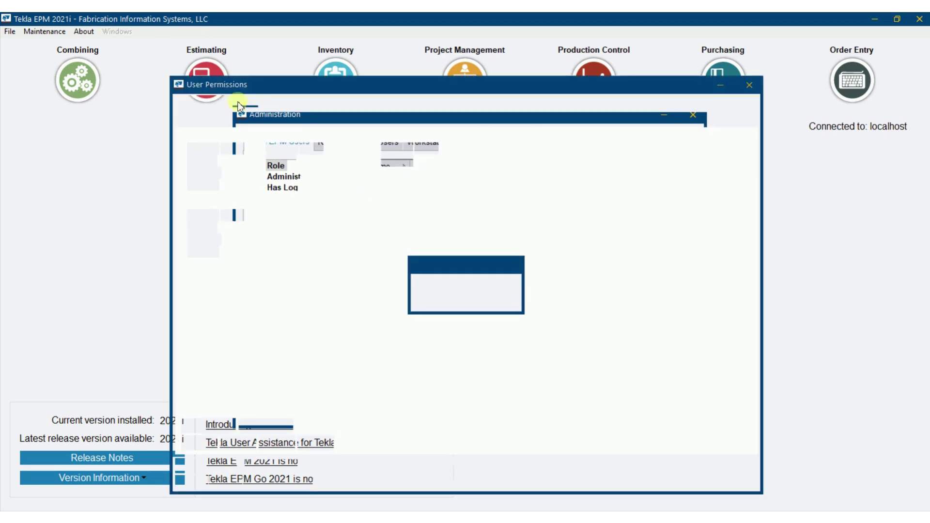
click(213, 102)
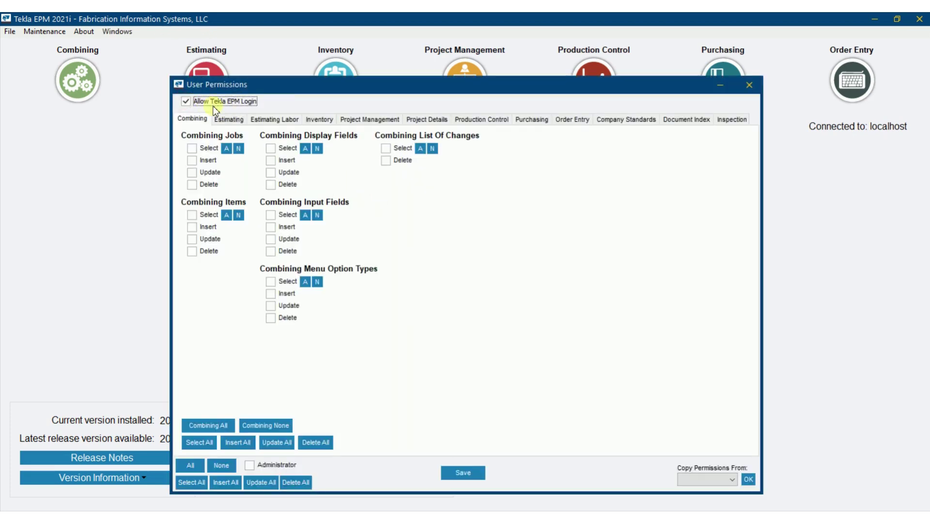
click(273, 120)
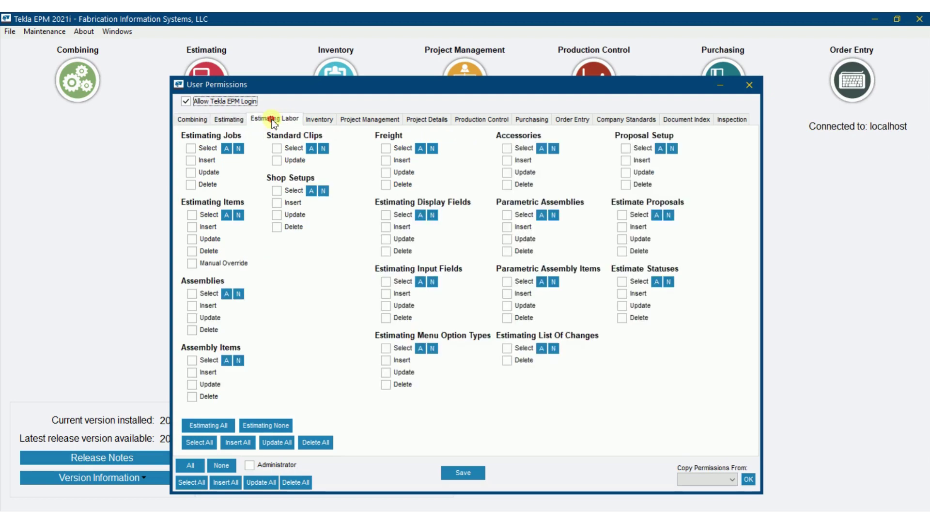
click(319, 120)
click(370, 120)
click(428, 119)
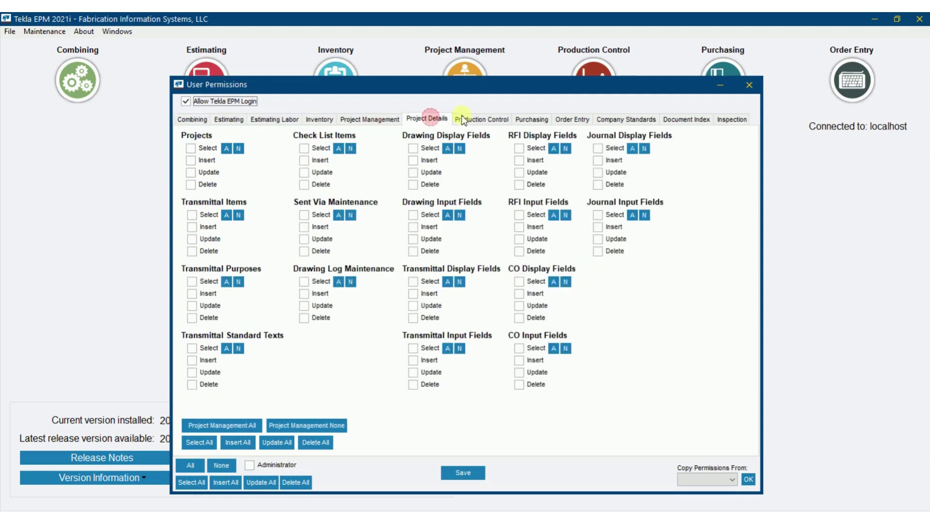
click(485, 119)
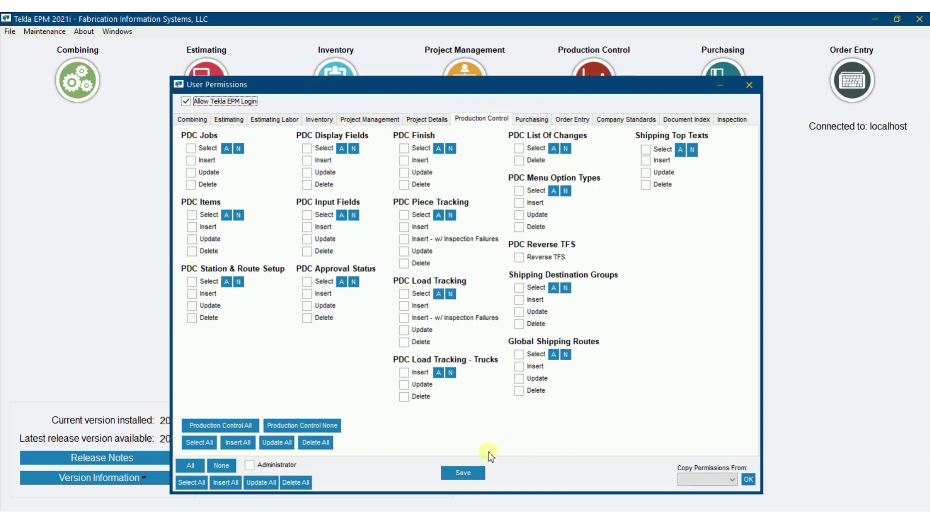
click(467, 474)
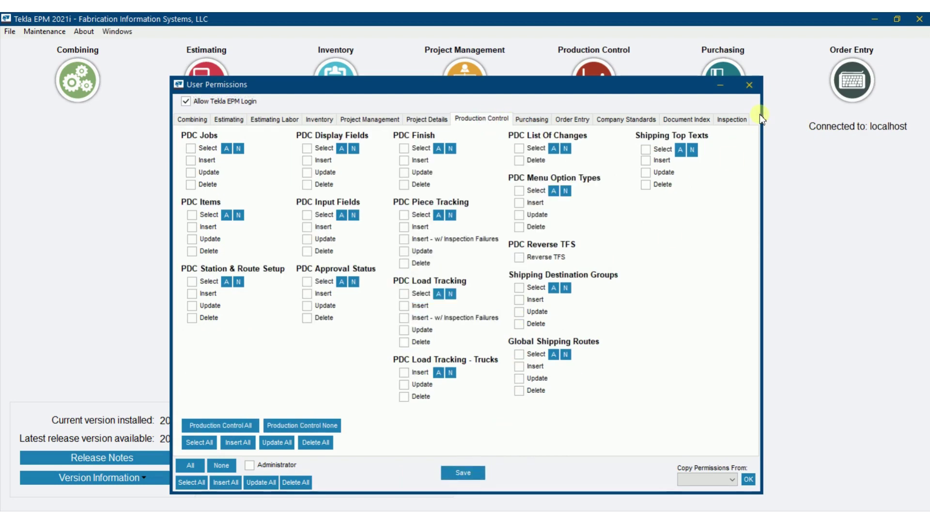
click(749, 89)
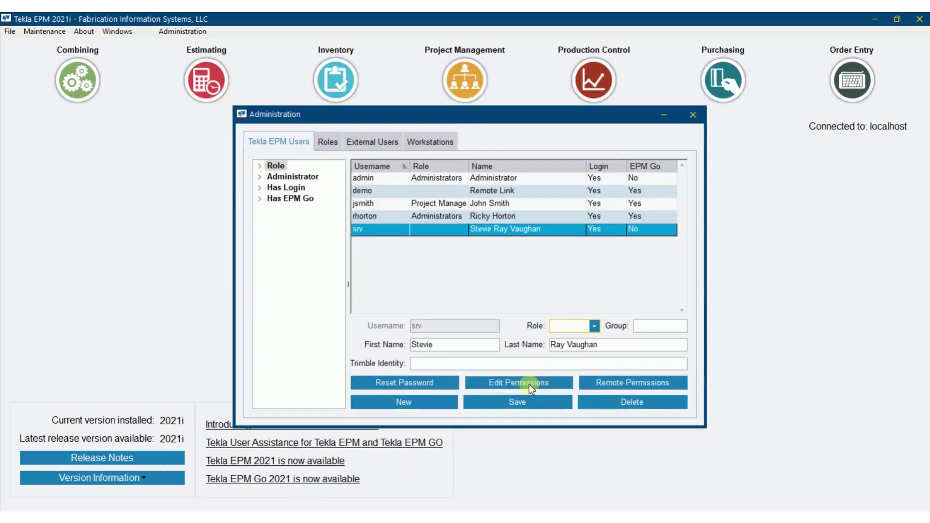
Grant remote login, all jobs and every remote permission, then save them.
click(608, 382)
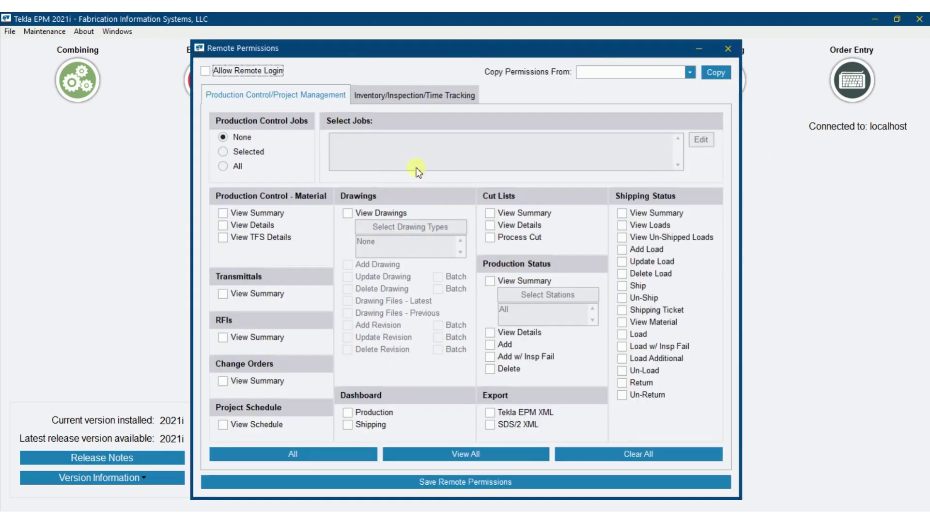
click(212, 70)
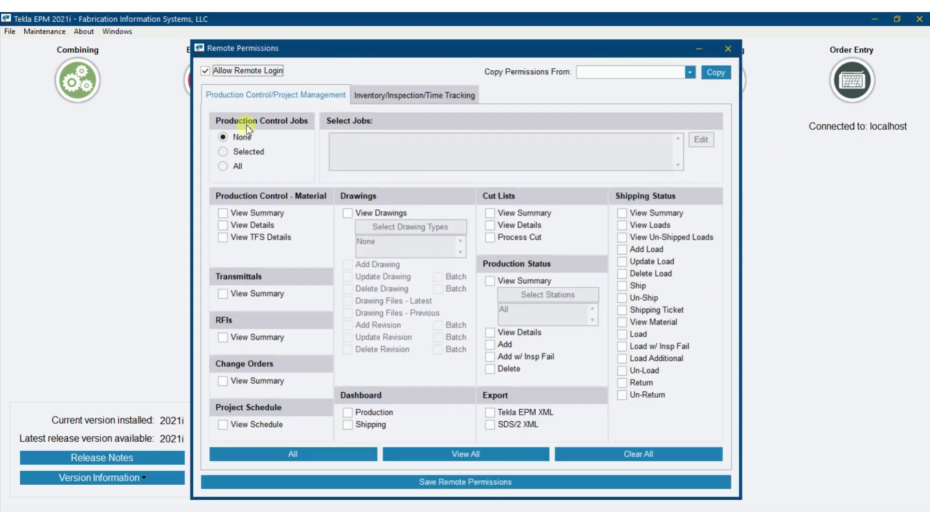
click(223, 166)
click(295, 454)
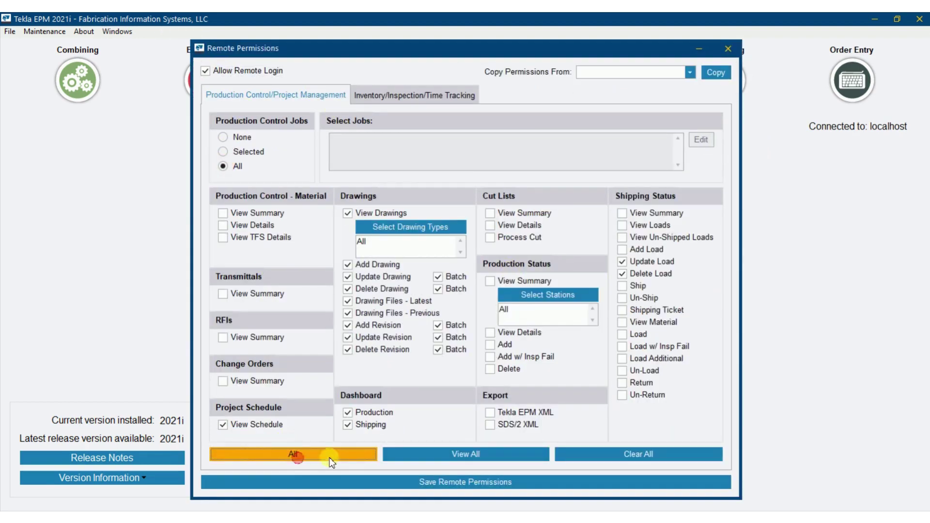
click(466, 482)
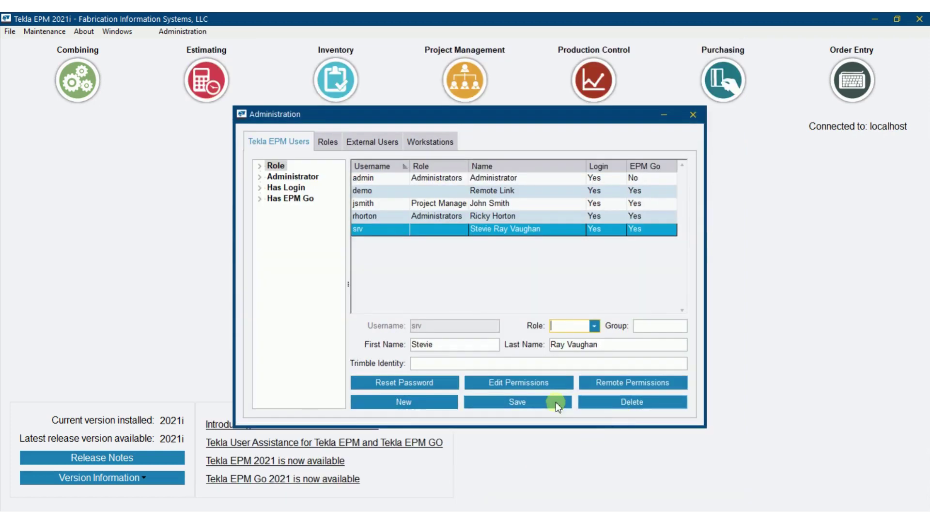
Save the user, exit Tekla EPM, and relaunch it from 2021i_TrainingDb.bat.
click(531, 403)
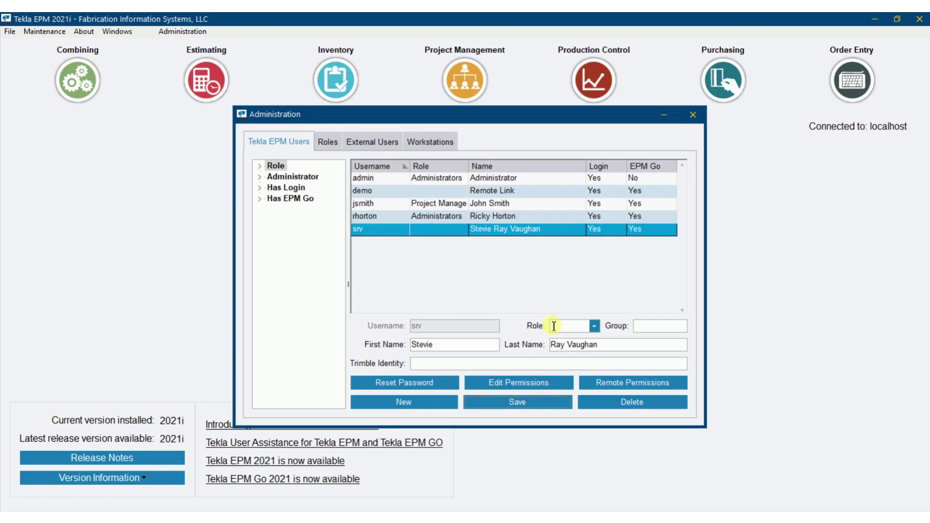
click(690, 117)
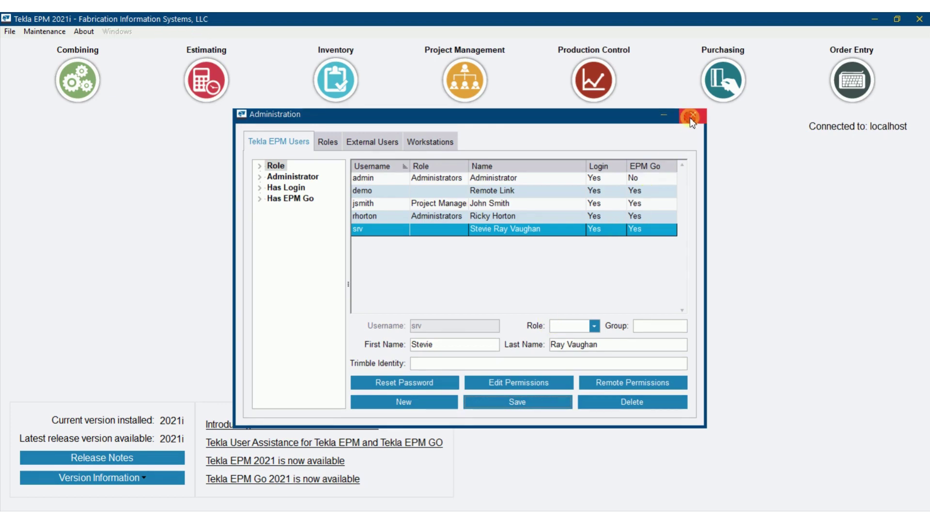
click(919, 18)
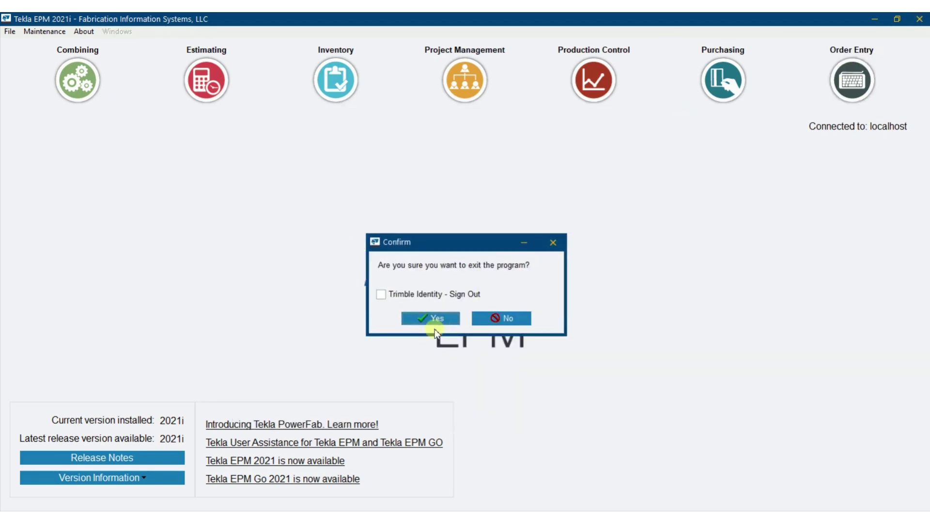
click(435, 322)
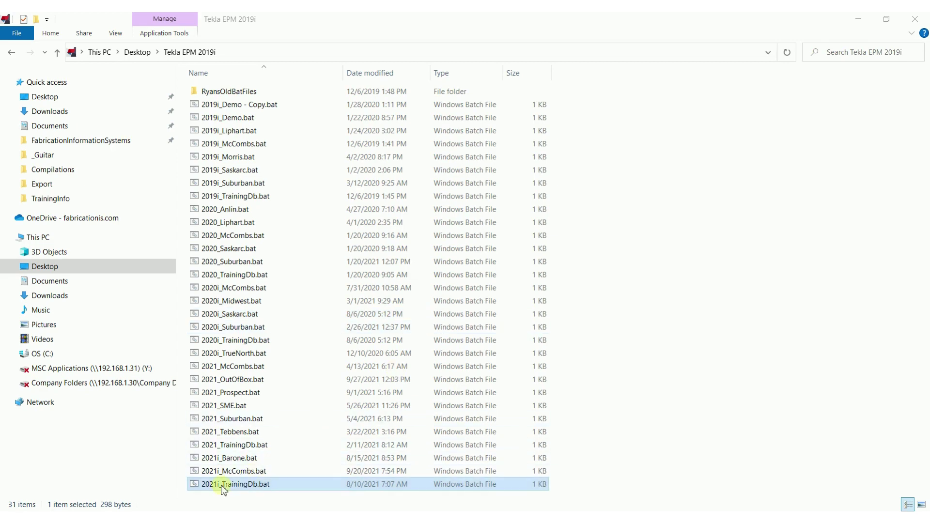
double_click(224, 487)
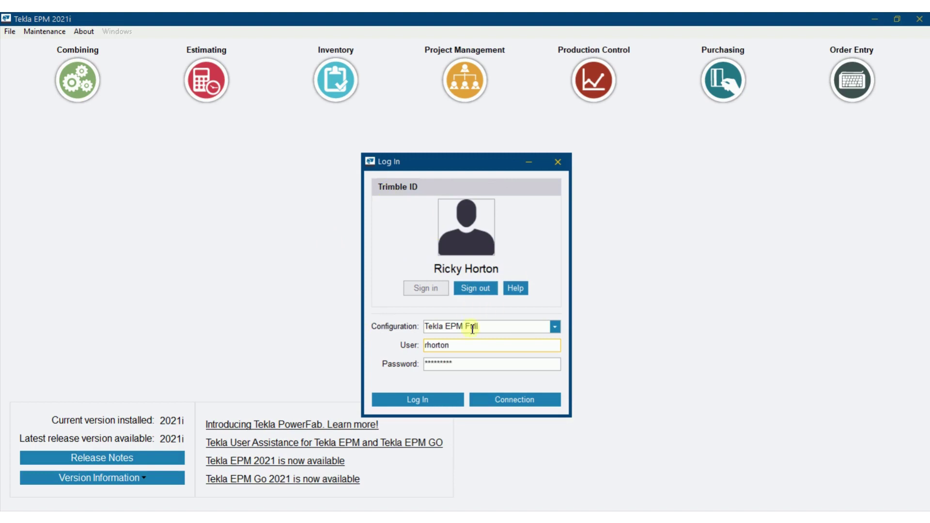
Log in as user 'srv' with a blank password.
double_click(472, 346)
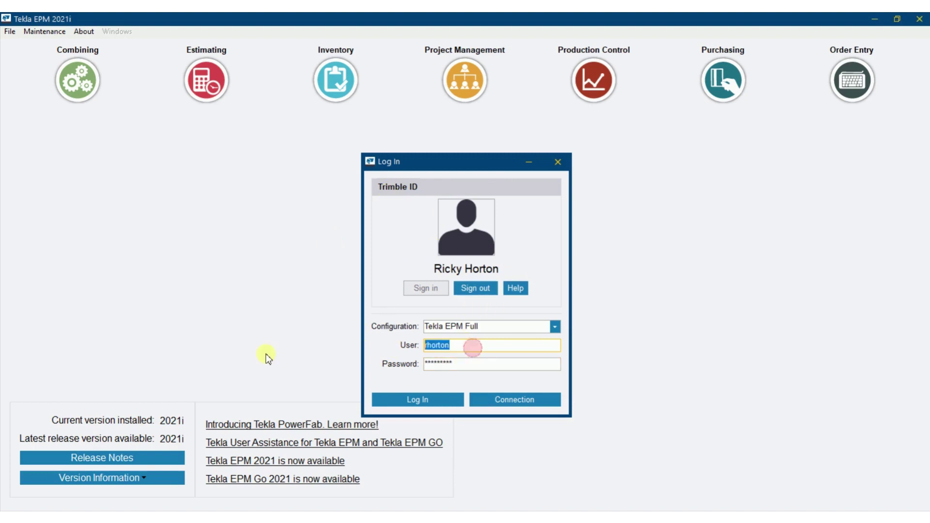
text(srv)
key(Tab)
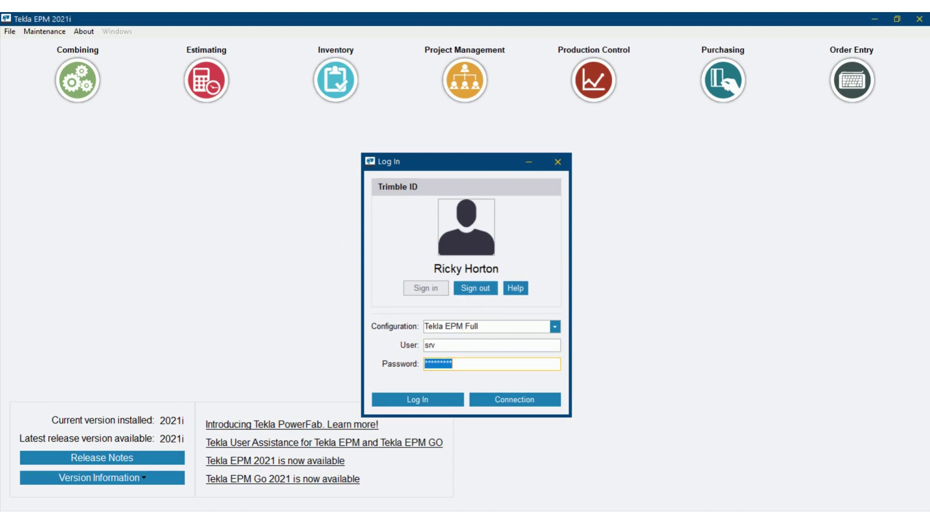
key(BackSpace)
click(416, 403)
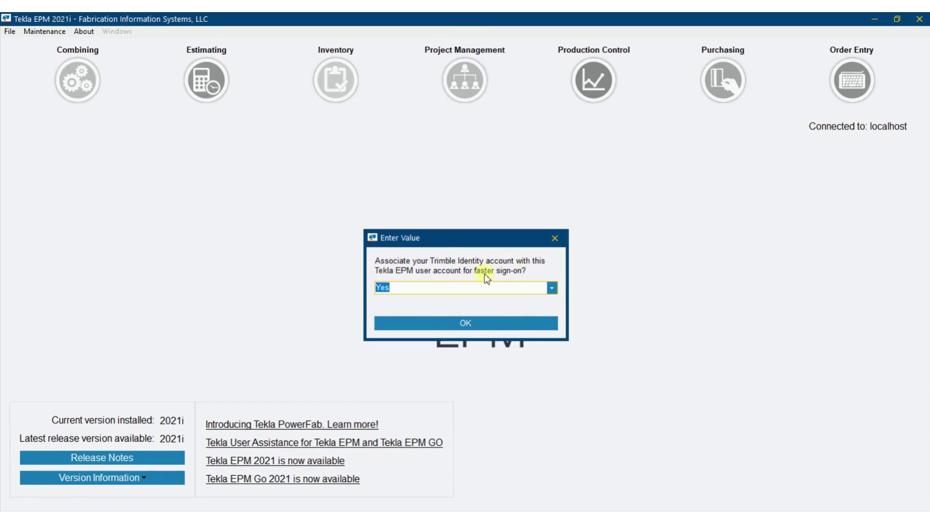
Answer No to linking the Trimble Identity account and confirm.
click(553, 288)
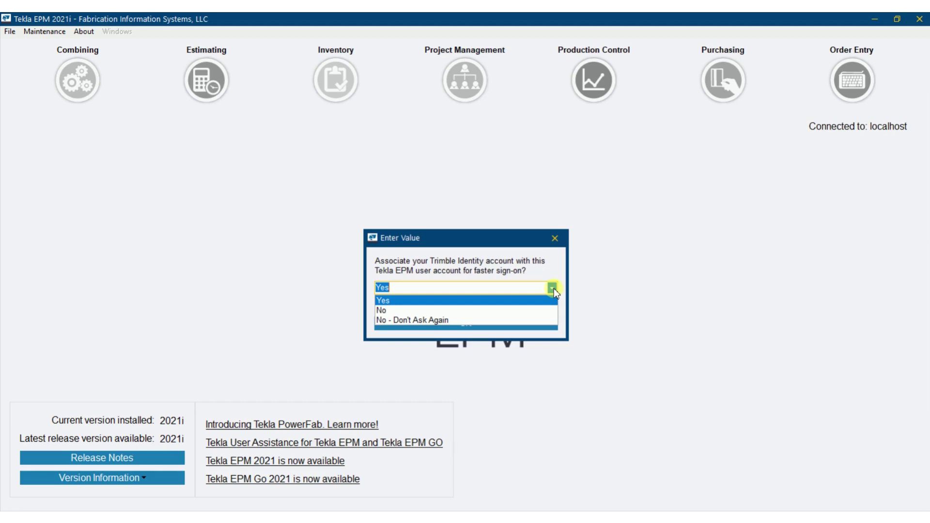
click(405, 310)
click(479, 321)
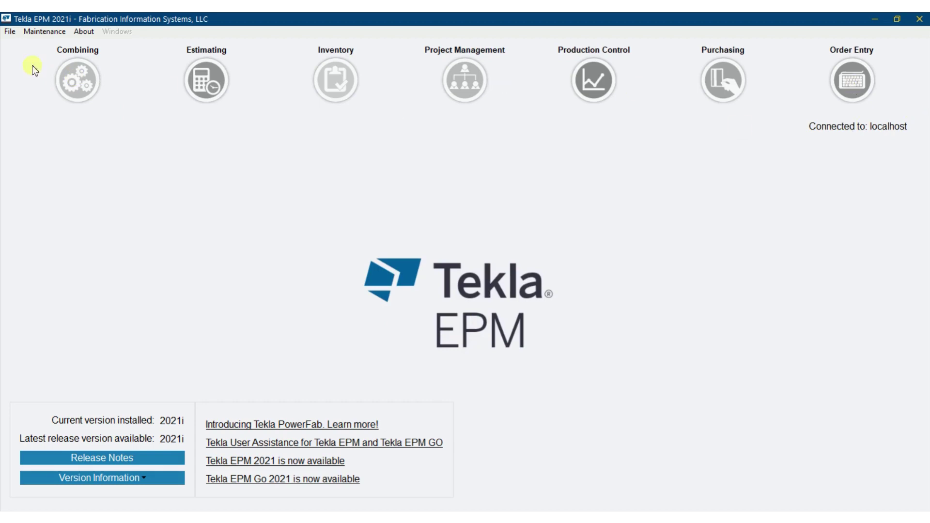
Change the password, leaving the old one blank and entering and confirming the new one.
click(12, 34)
click(29, 88)
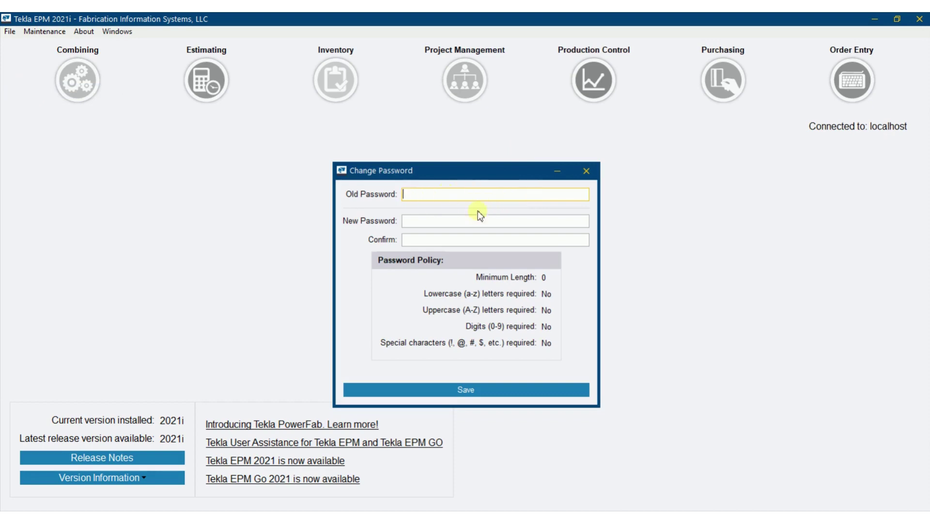
click(451, 222)
text(************)
key(Tab)
text(************)
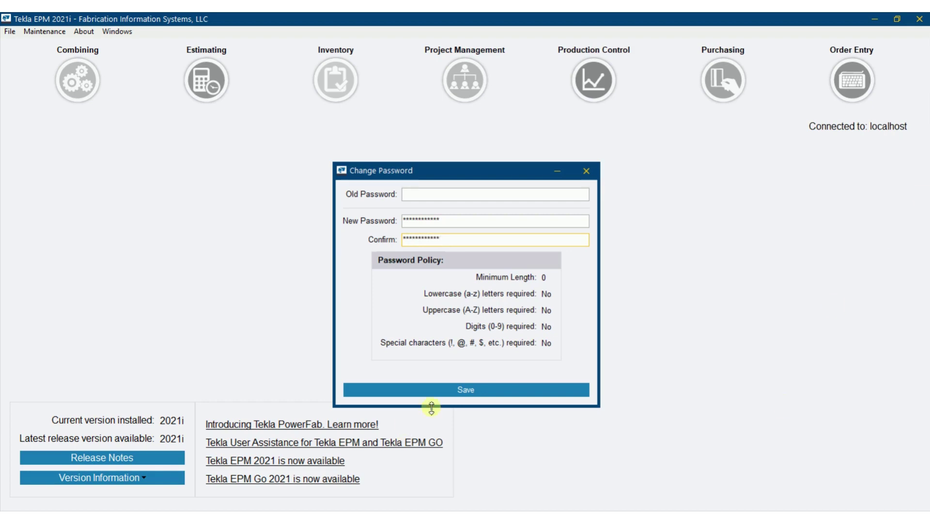
click(465, 388)
click(466, 304)
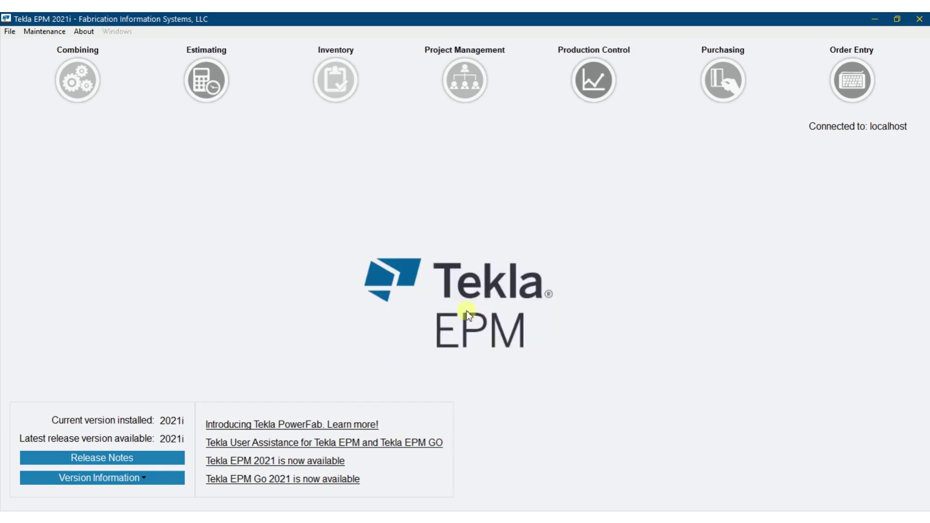